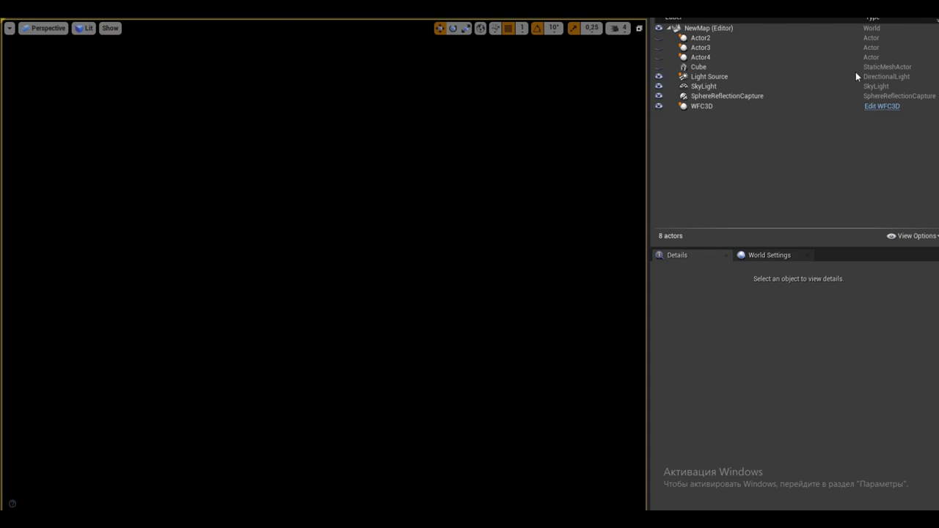
# Select the WFC3D actor and review its Details: seed 7473, Apartment tiles preset, Map Generating section
pyautogui.click(703, 107)
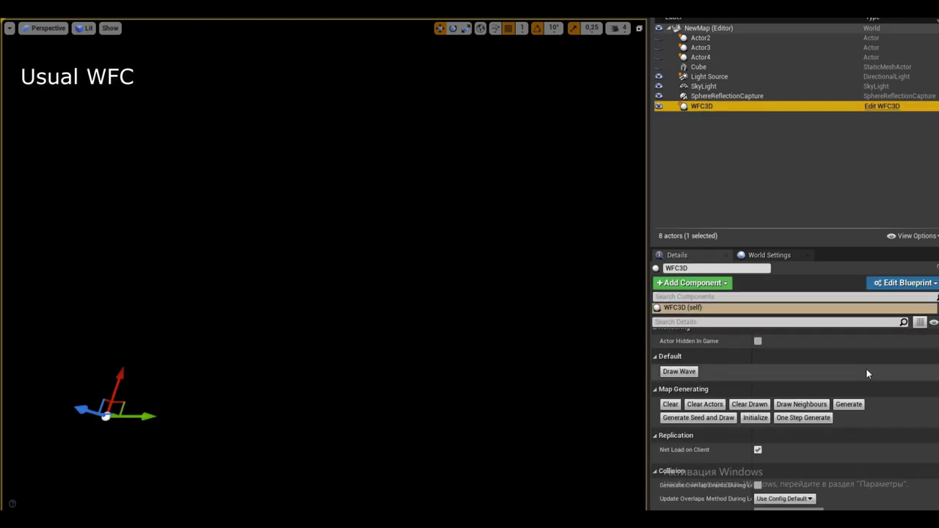
pyautogui.scroll(1, 866, 373)
pyautogui.scroll(2, 866, 373)
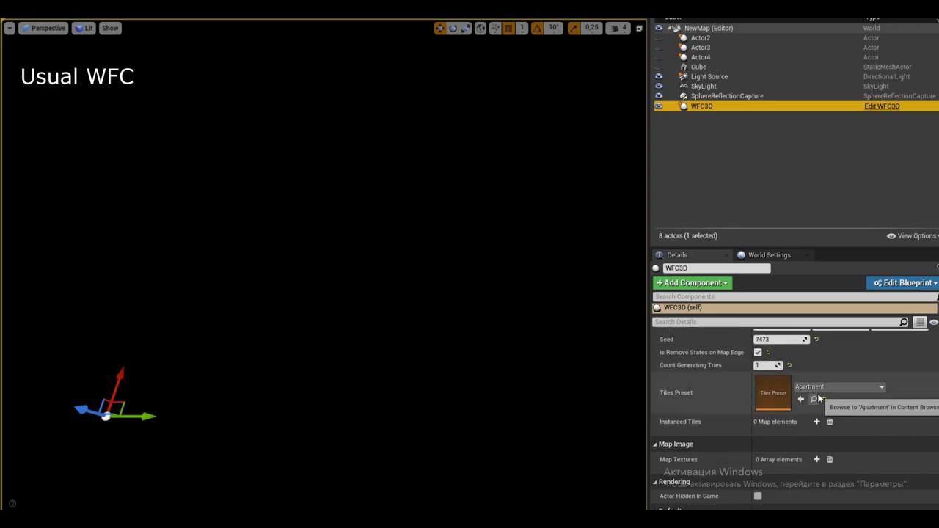
pyautogui.scroll(-2, 844, 380)
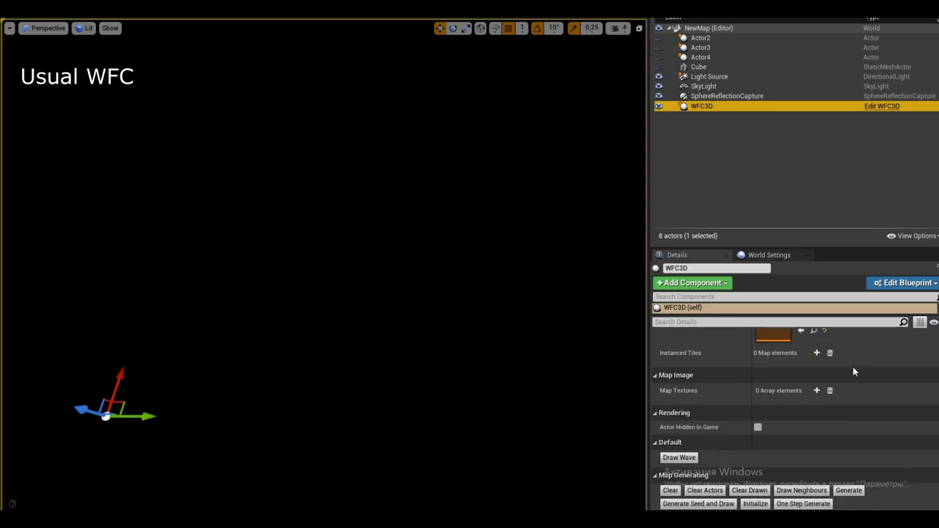
pyautogui.scroll(-1, 855, 396)
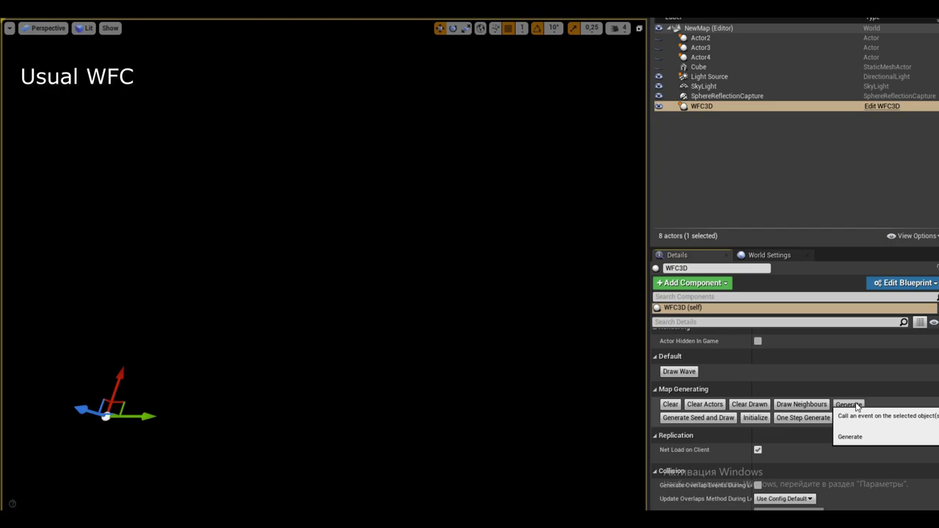
# Generate an apartment floor plan, then fly the camera into the building toward a room's window
pyautogui.click(856, 405)
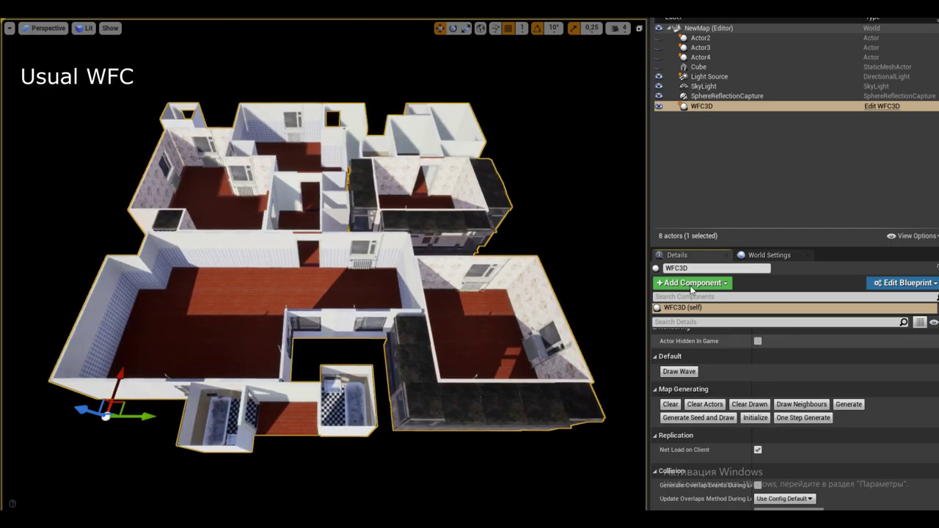
pyautogui.moveTo(533, 226); pyautogui.dragTo(533, 226, button='right')
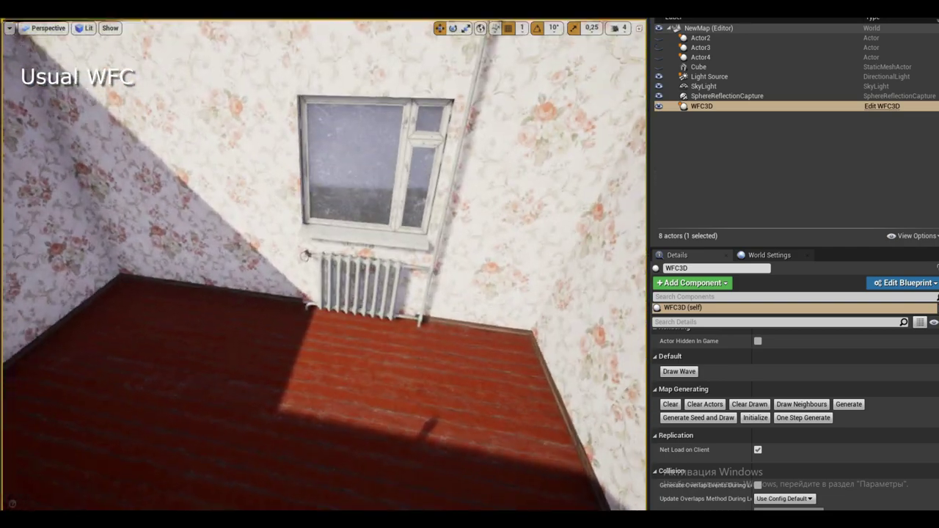
pyautogui.moveTo(533, 226); pyautogui.dragTo(542, 140, button='right')
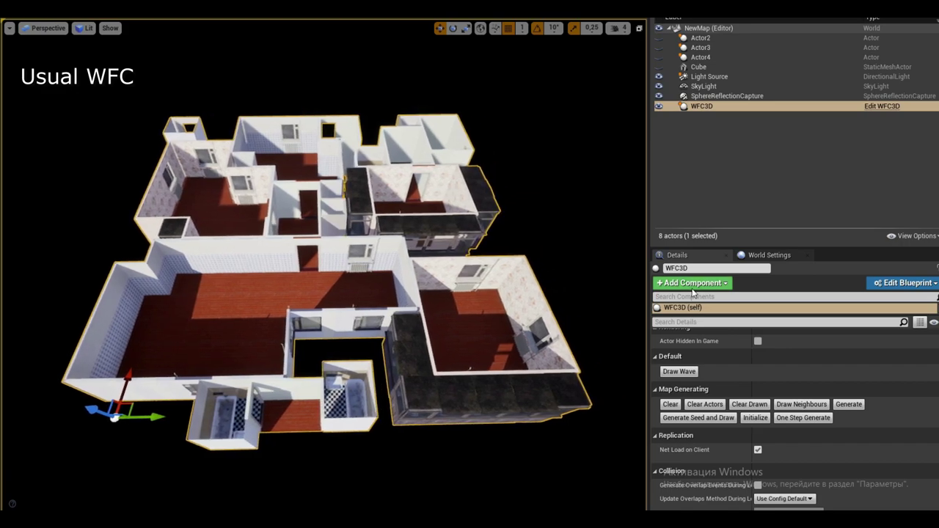
# Regenerate the apartment six times with new seeds until a layout around a large central hall appears
pyautogui.click(695, 418)
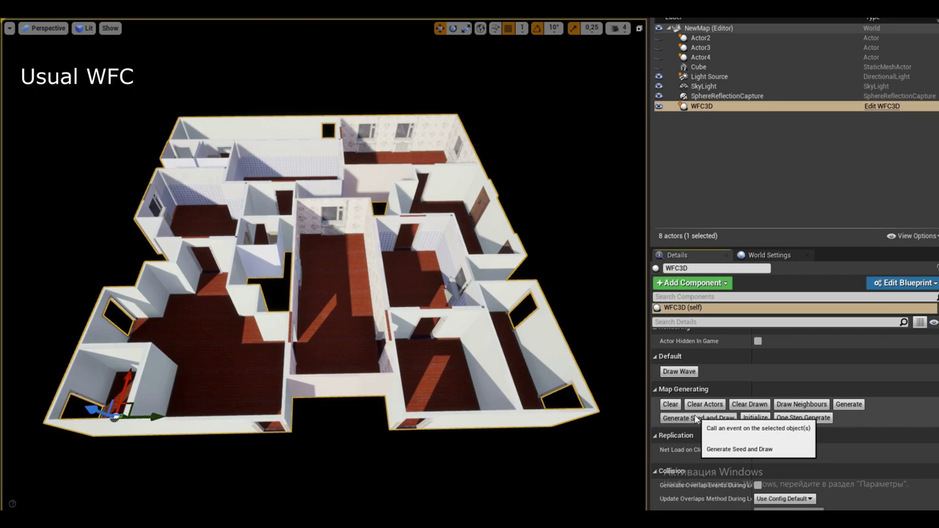
pyautogui.click(695, 418)
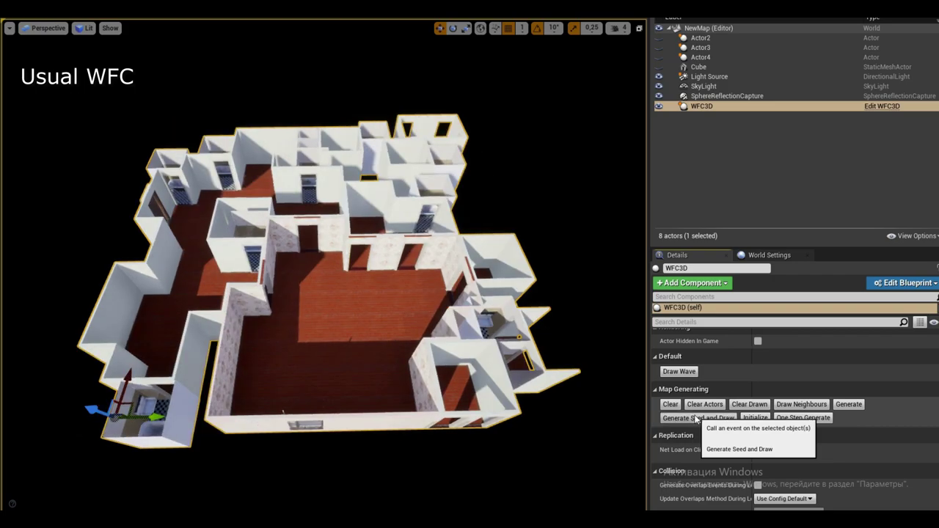
pyautogui.click(695, 418)
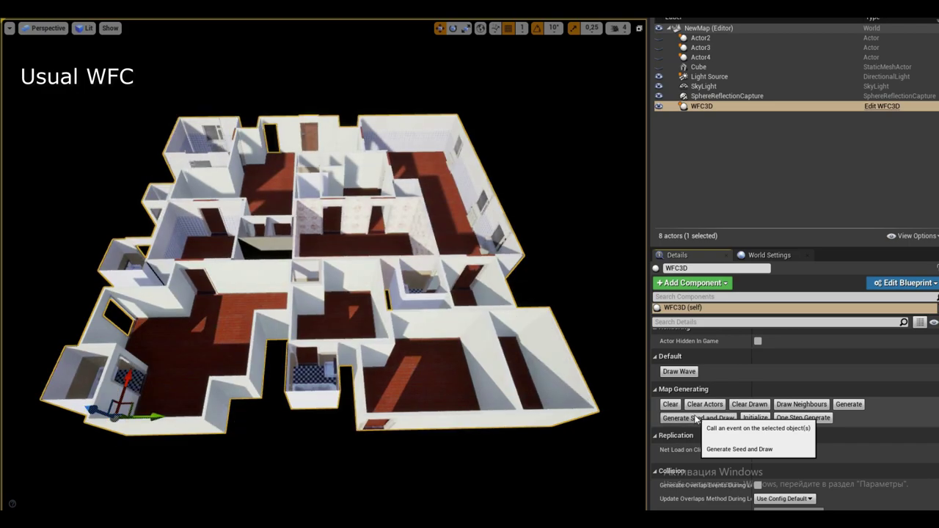
pyautogui.click(695, 418)
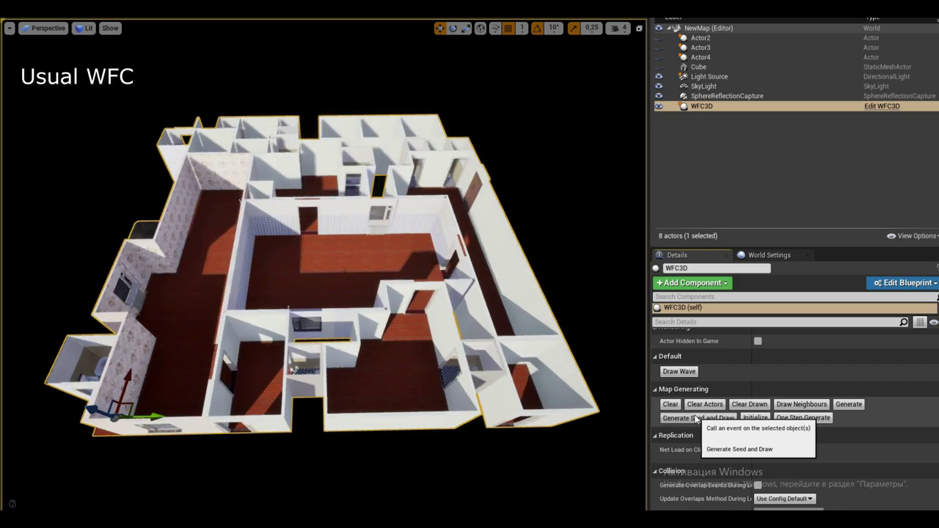
pyautogui.click(695, 418)
pyautogui.click(695, 418)
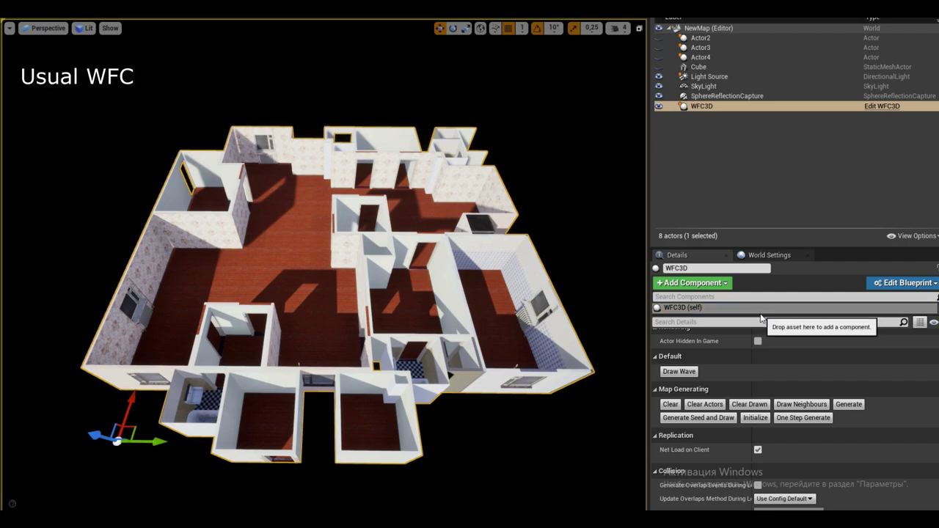
pyautogui.moveTo(763, 315); pyautogui.dragTo(763, 333)
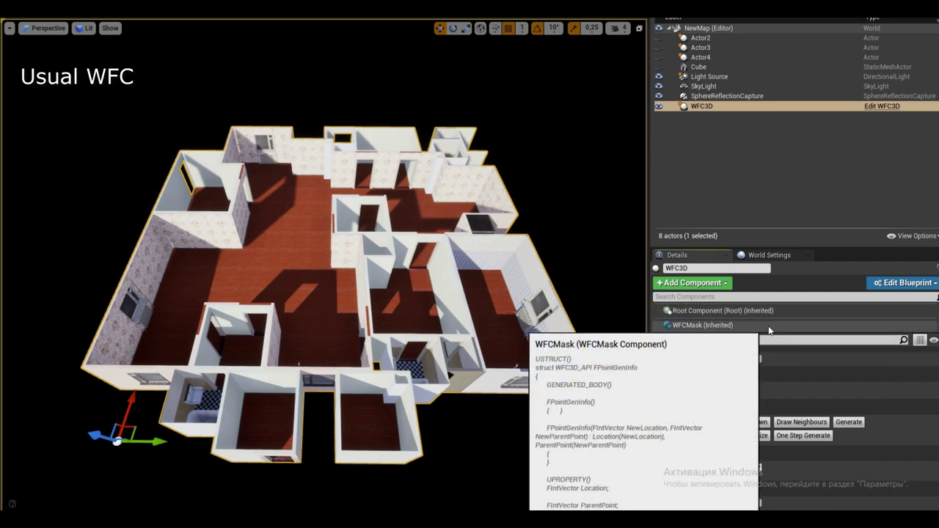
pyautogui.click(771, 325)
pyautogui.scroll(3, 840, 388)
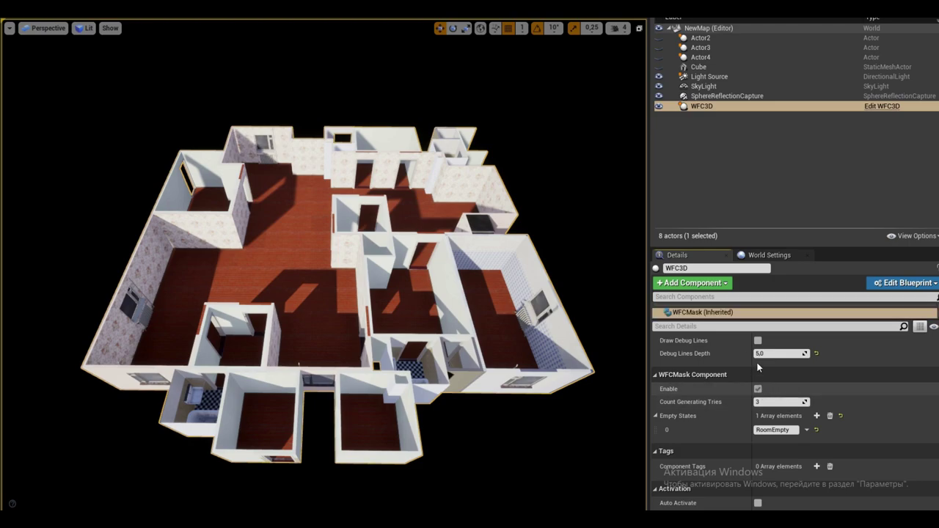
pyautogui.press('Up')
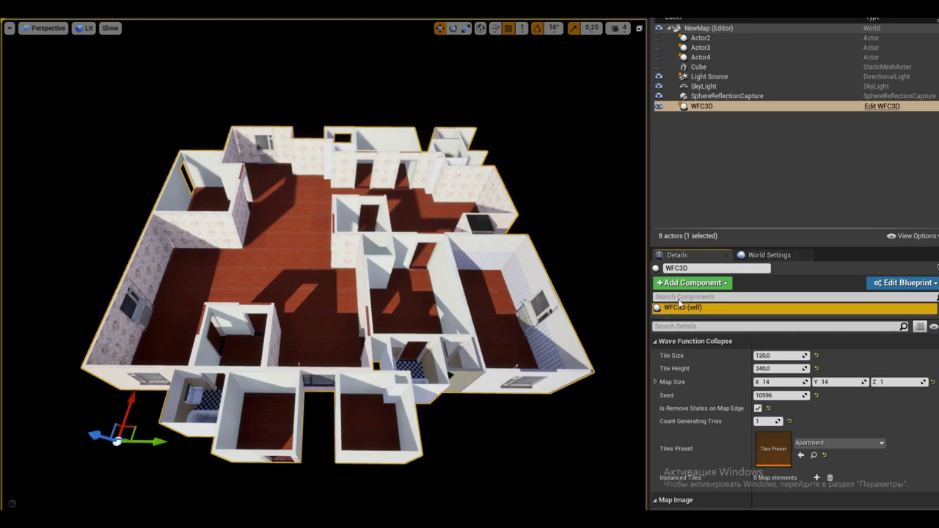
pyautogui.scroll(-3, 894, 404)
pyautogui.scroll(-3, 893, 403)
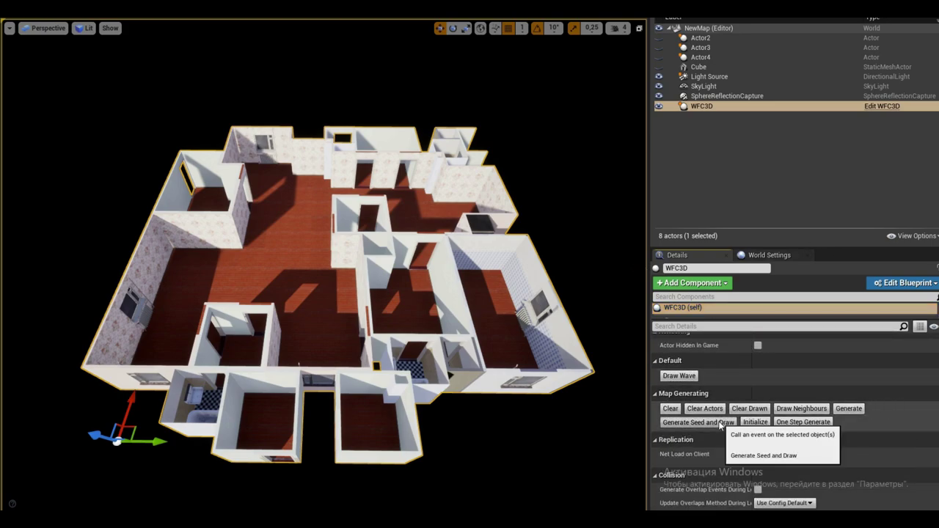
# Generate a fresh-seed apartment and fly the camera down into a room facing its two doorways
pyautogui.click(719, 426)
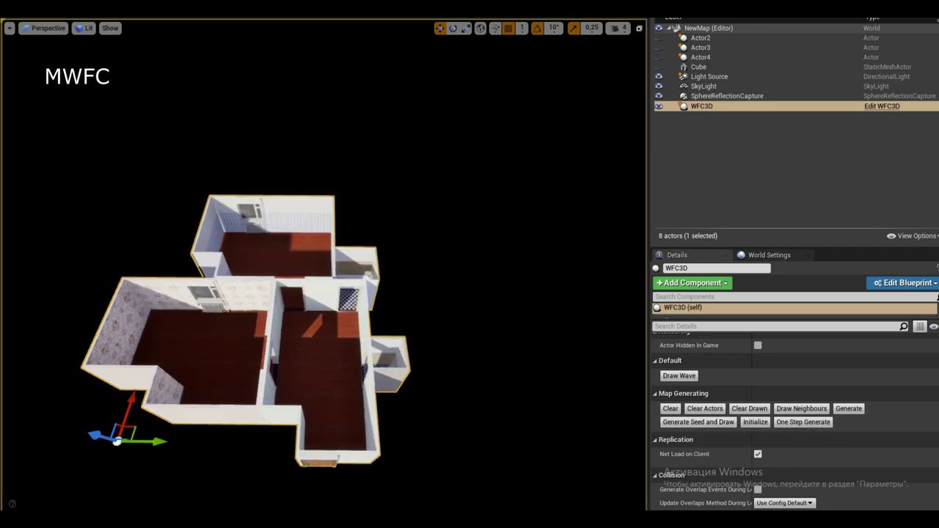
pyautogui.press('w')
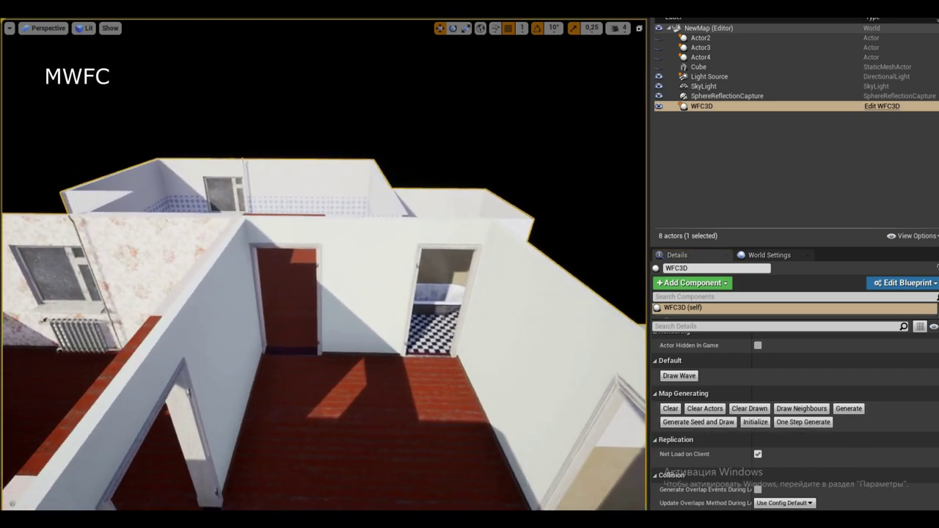
pyautogui.press('w')
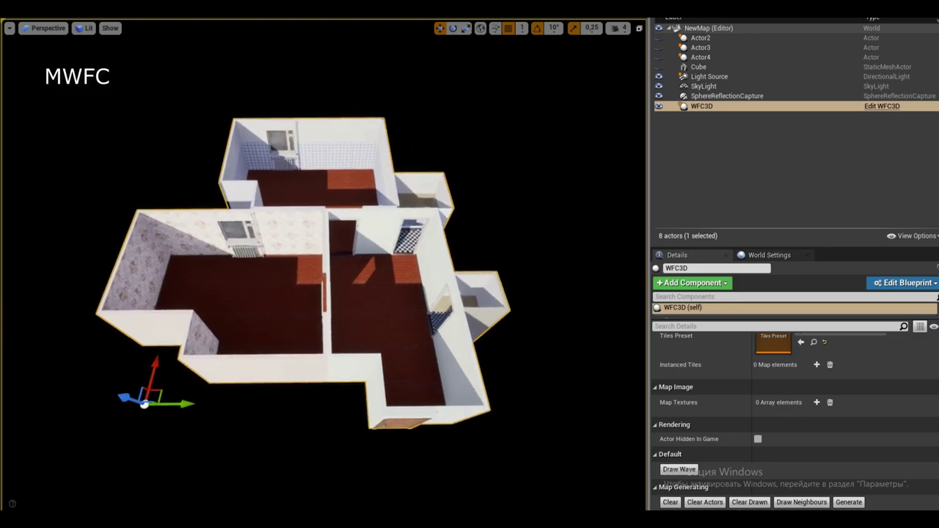
# Regenerate the apartment three more times with new seeds for different compact layouts
pyautogui.scroll(-3, 847, 399)
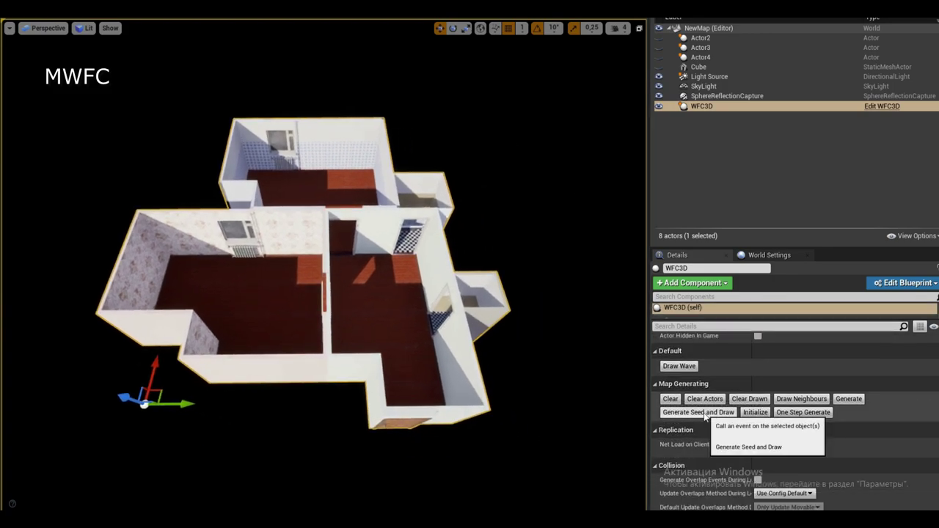
pyautogui.click(706, 418)
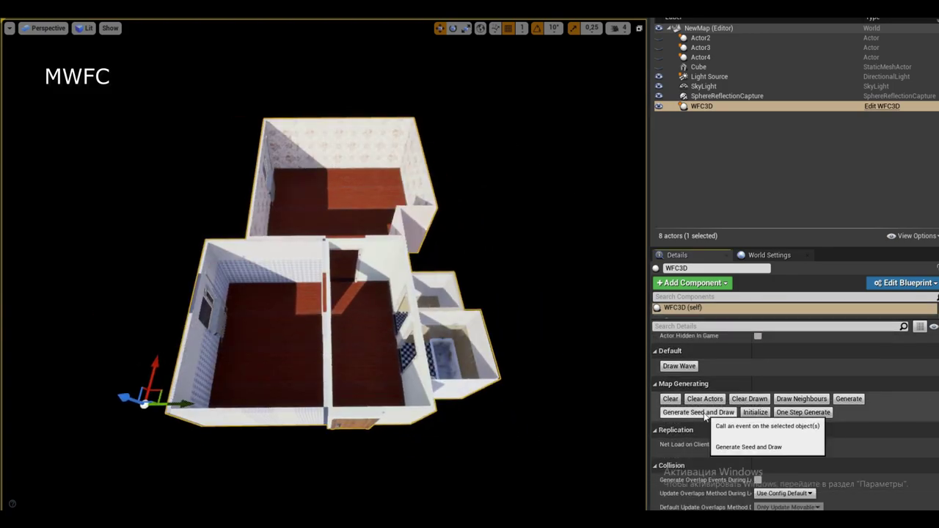
pyautogui.click(705, 417)
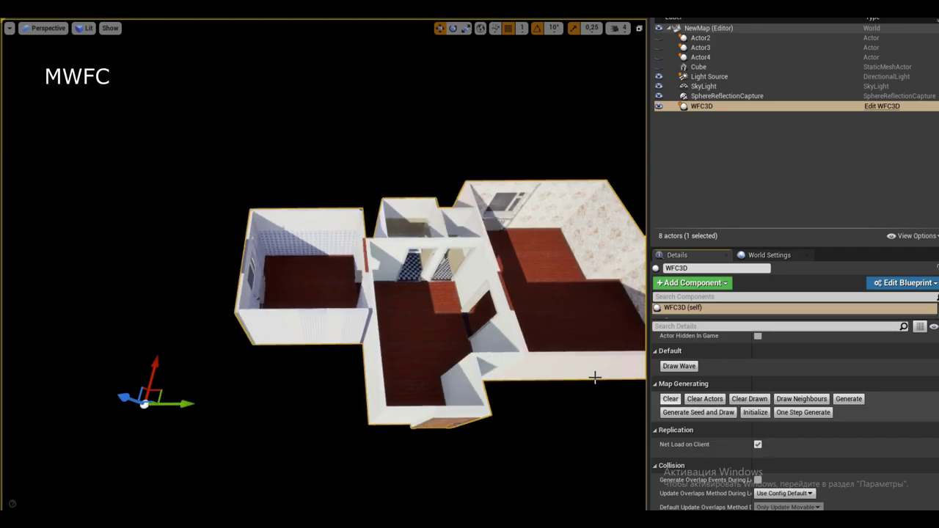
pyautogui.click(711, 418)
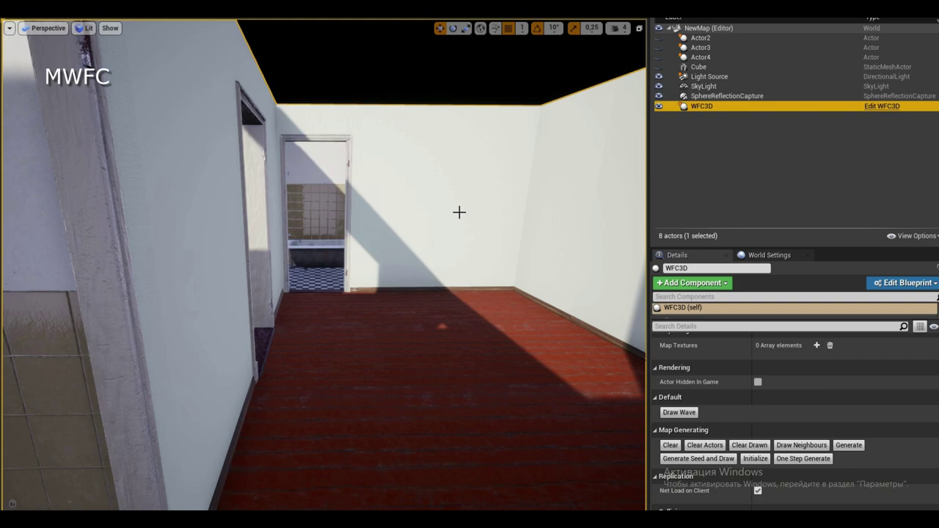
pyautogui.press('f')
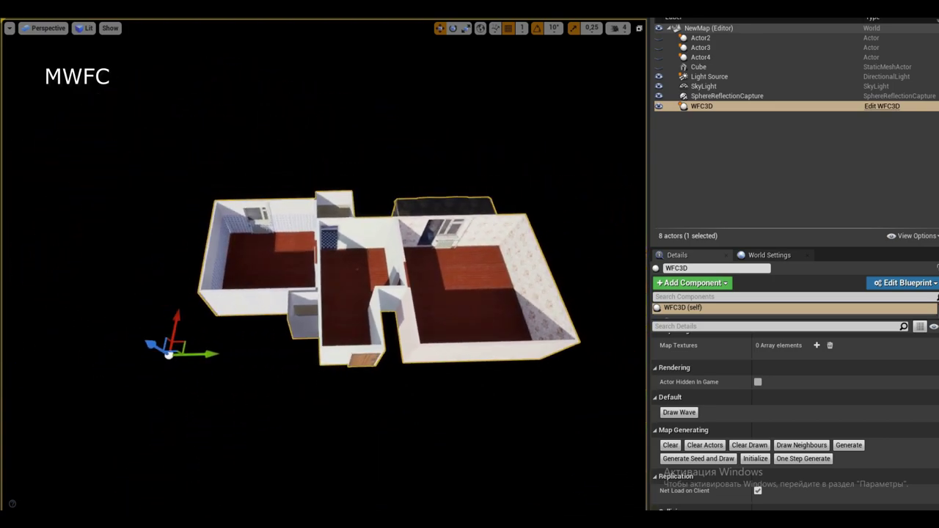
# Run Generate Seed and Draw thirteen times in a row, ending on another multi-room apartment
pyautogui.click(697, 458)
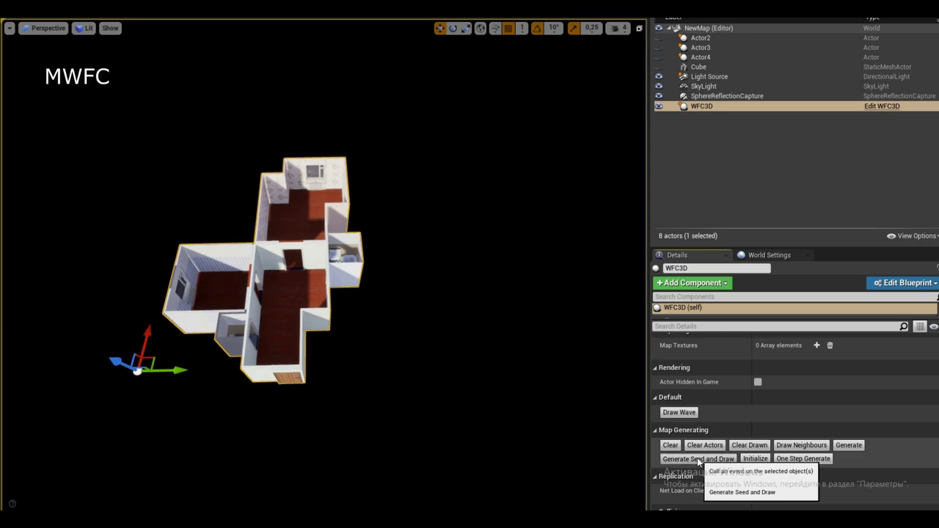
pyautogui.click(696, 458)
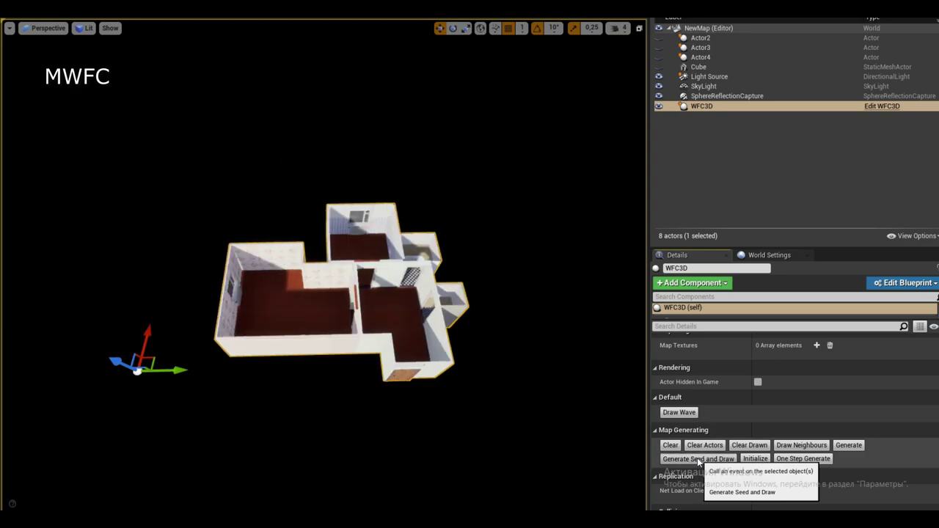
pyautogui.click(697, 458)
pyautogui.click(696, 458)
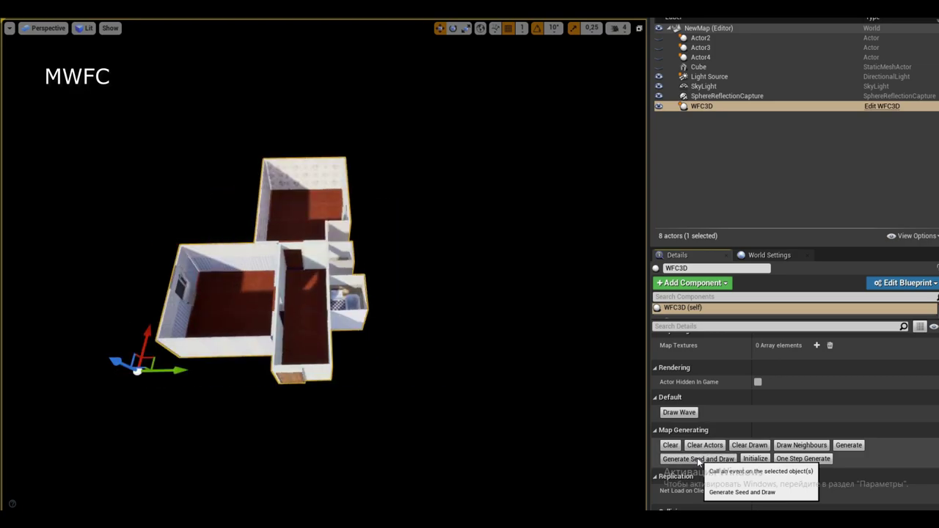
pyautogui.click(697, 458)
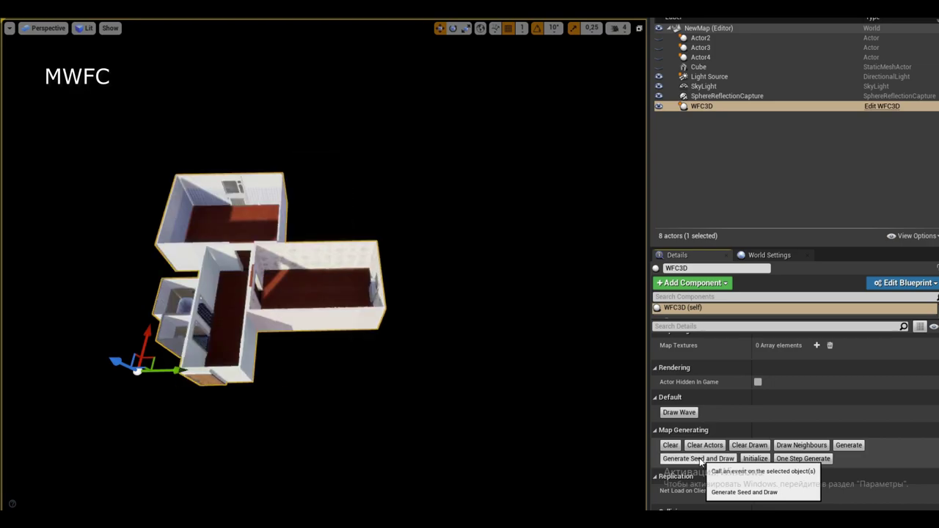
pyautogui.click(700, 460)
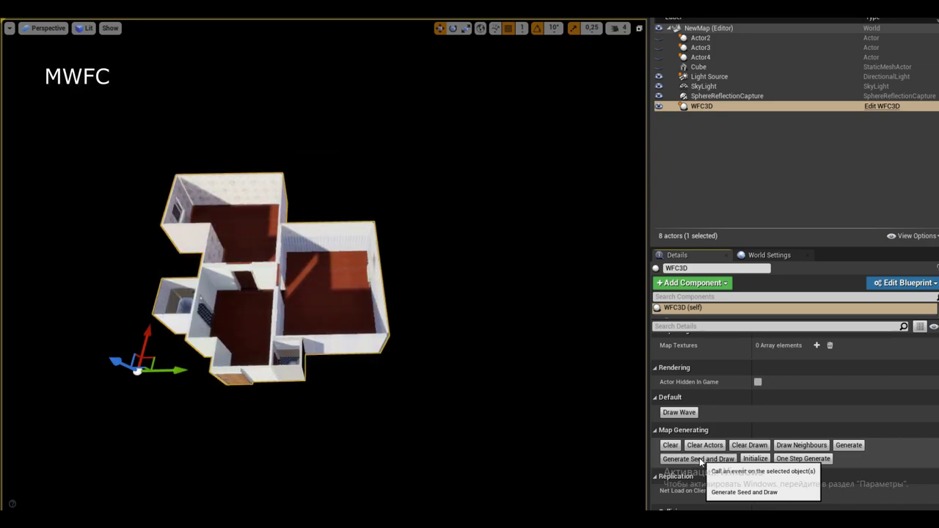
pyautogui.click(700, 460)
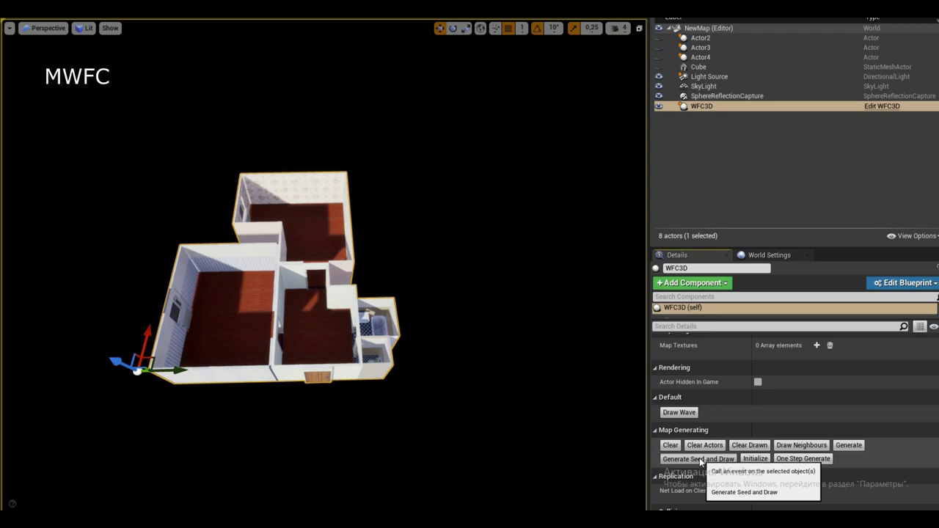
pyautogui.click(701, 461)
pyautogui.click(700, 461)
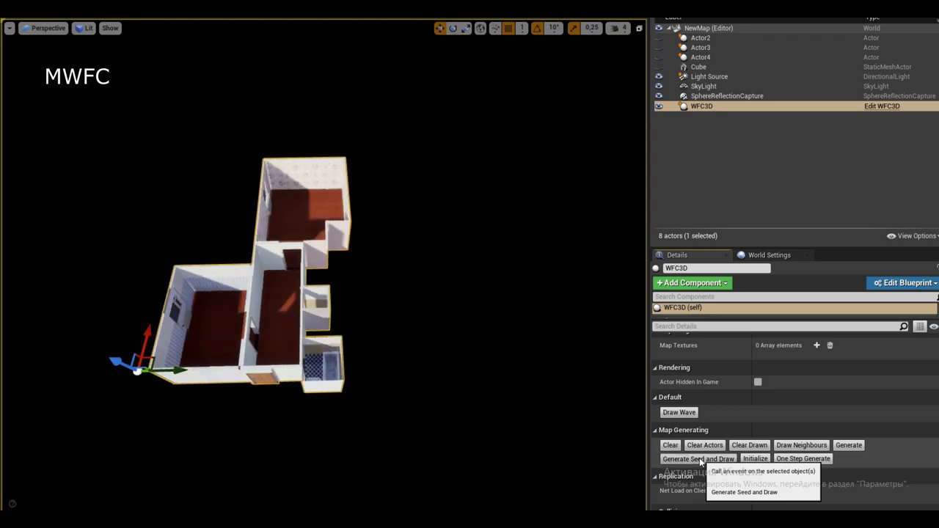
pyautogui.click(701, 461)
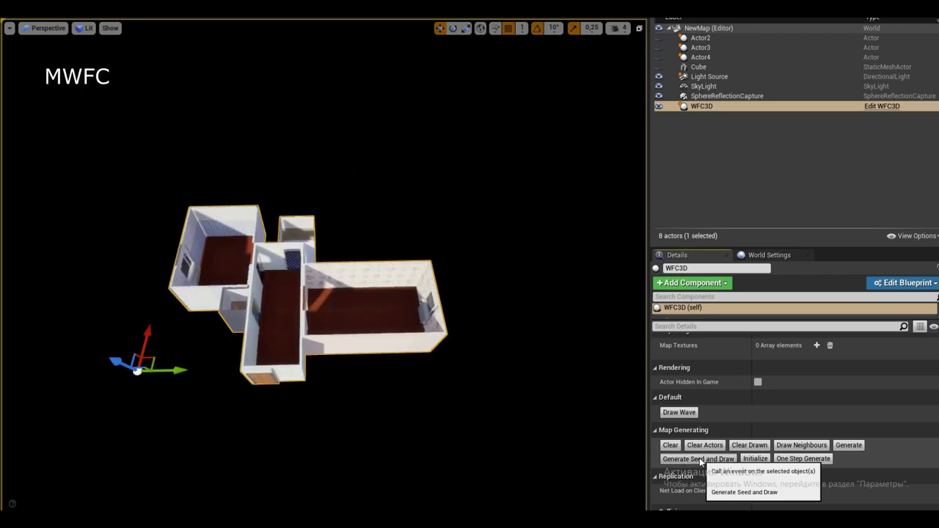
pyautogui.click(700, 461)
pyautogui.click(701, 461)
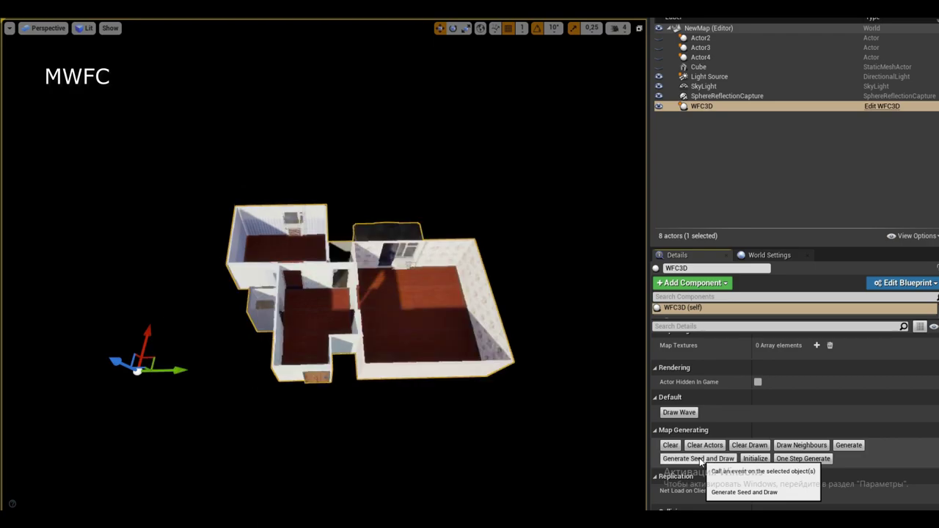
pyautogui.click(700, 461)
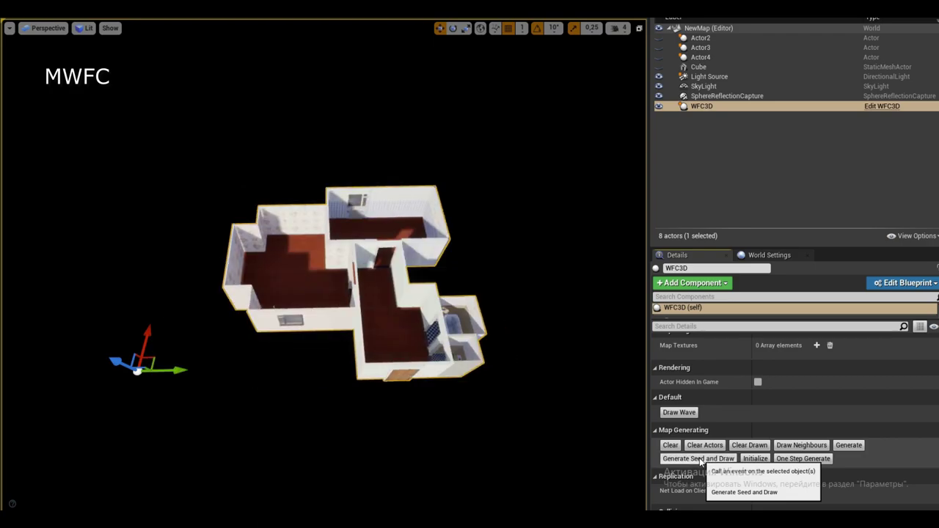
# Regenerate the floor plan three times with new seeds, moving the view closer to the apartment
pyautogui.moveTo(558, 411)
pyautogui.mouseDown()
pyautogui.moveTo(543, 308)
pyautogui.moveTo(543, 454)
pyautogui.mouseUp()
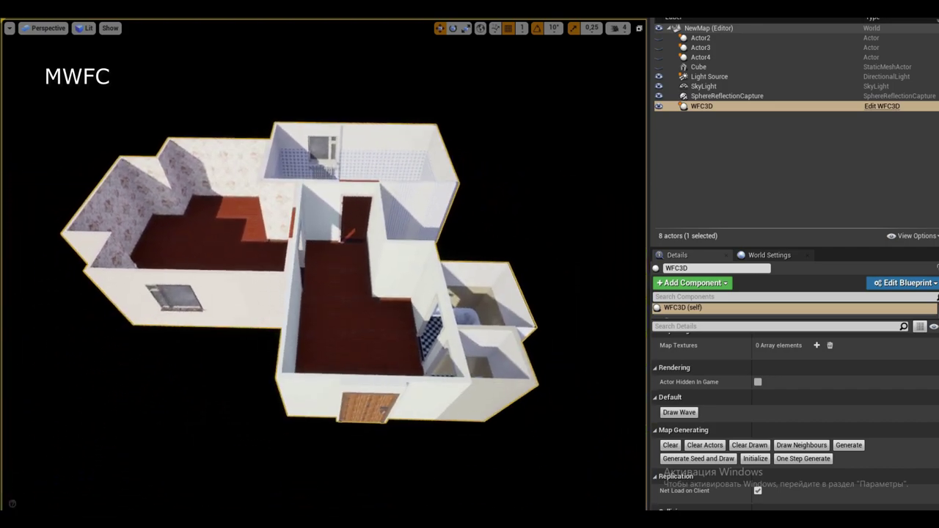
pyautogui.click(702, 462)
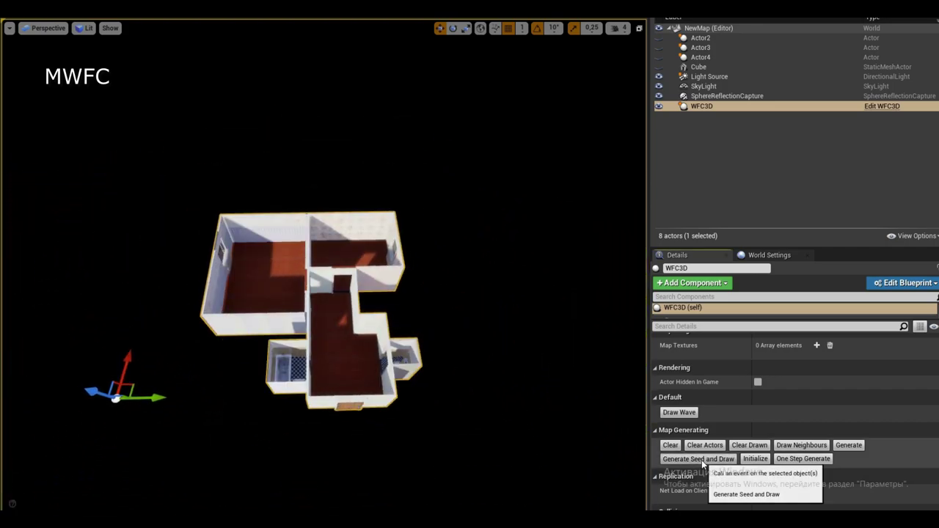
pyautogui.click(702, 459)
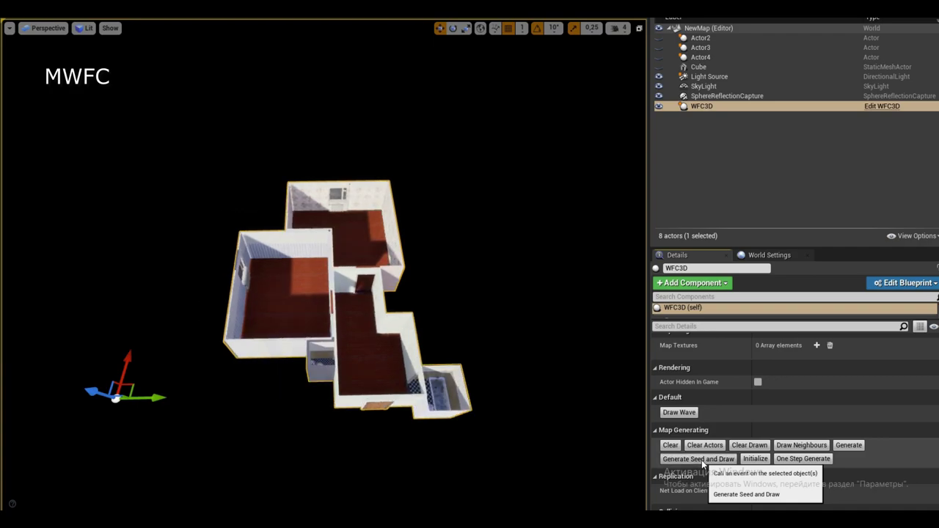
pyautogui.click(701, 462)
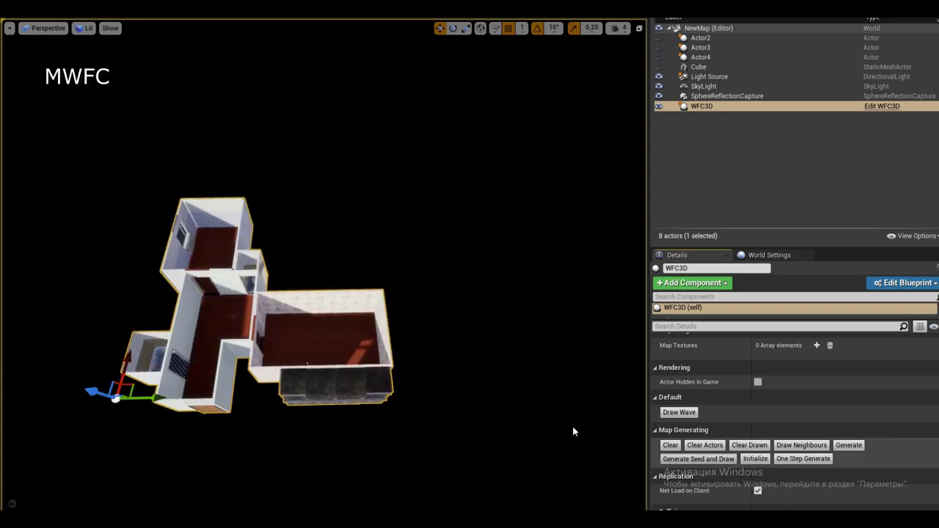
pyautogui.moveTo(573, 432); pyautogui.dragTo(574, 381)
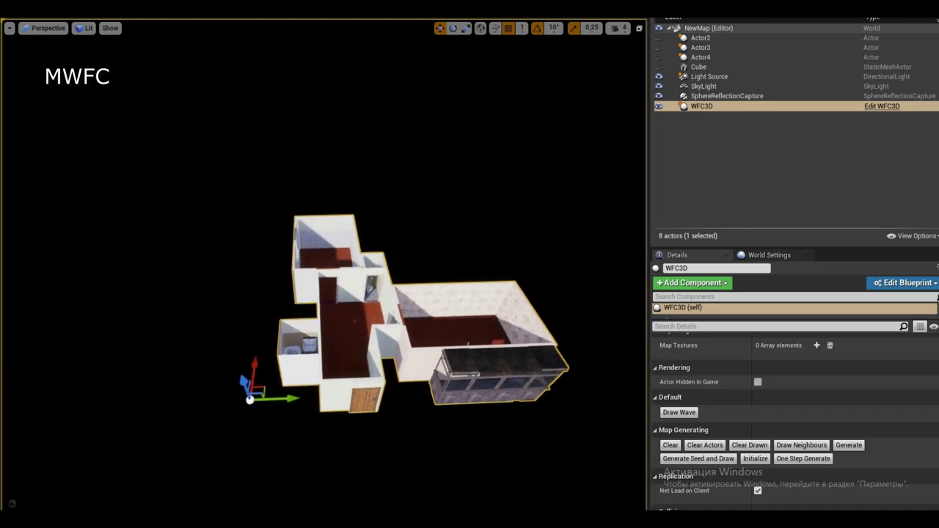
# Run Generate Seed and Draw fifteen times, ending on a four-room layout with tiled bathroom and balcony
pyautogui.click(704, 460)
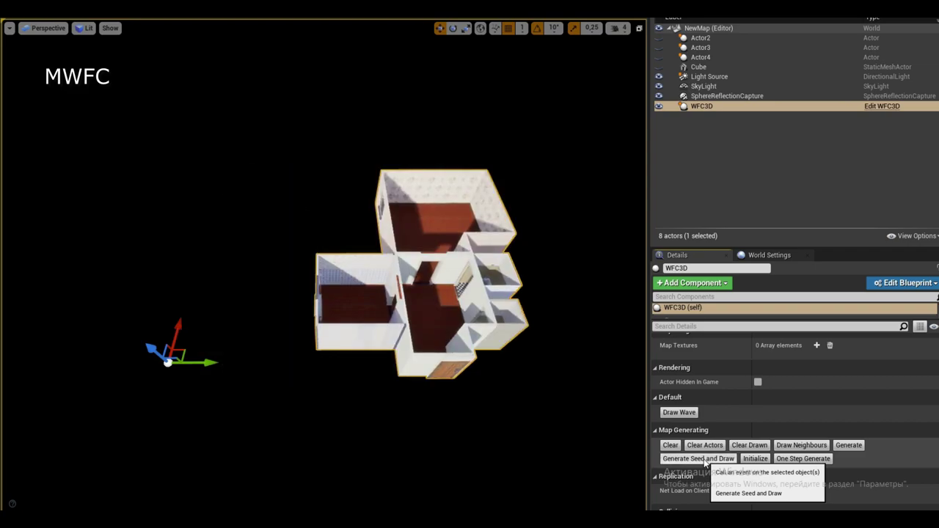
pyautogui.click(704, 459)
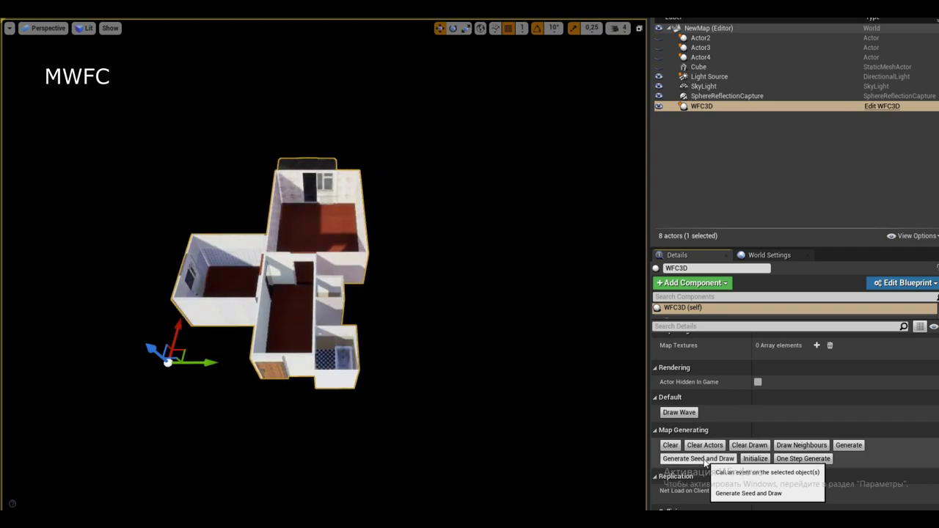
pyautogui.click(704, 460)
pyautogui.click(704, 460)
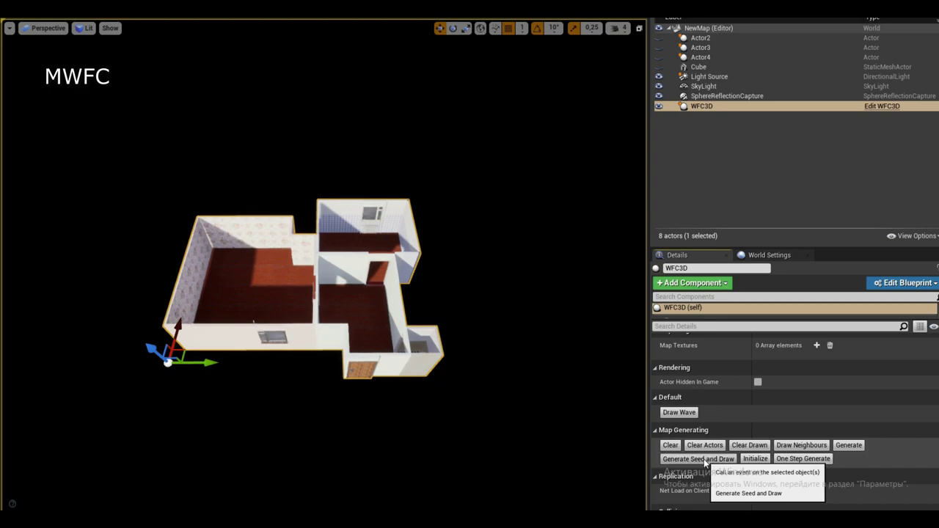
pyautogui.click(704, 460)
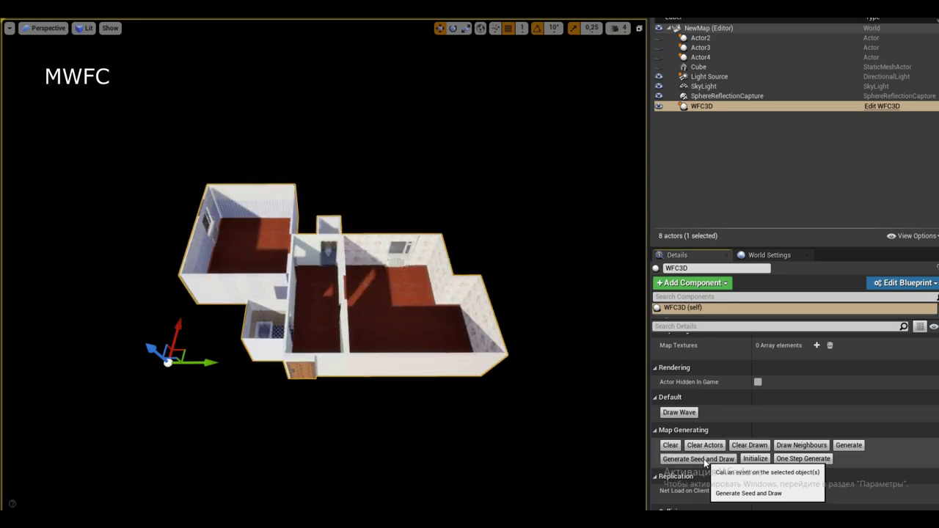
pyautogui.click(704, 460)
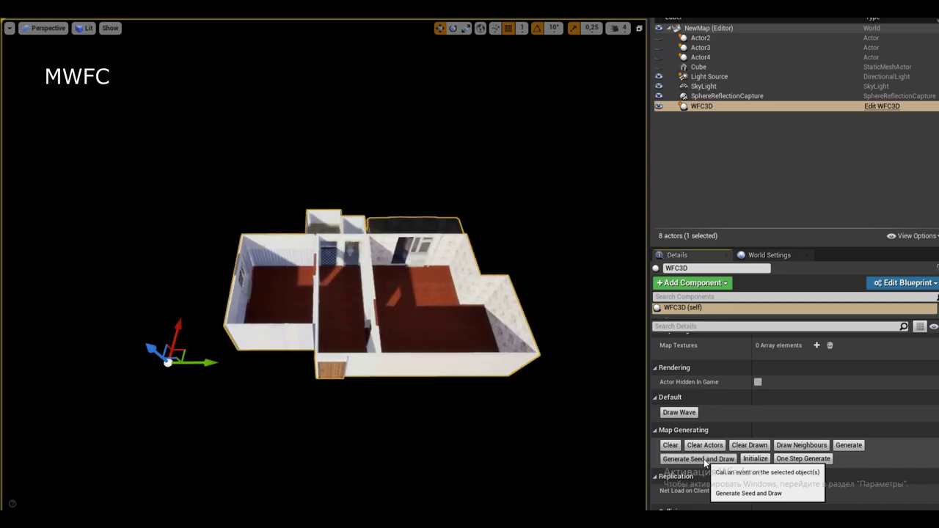
pyautogui.click(704, 459)
pyautogui.click(704, 459)
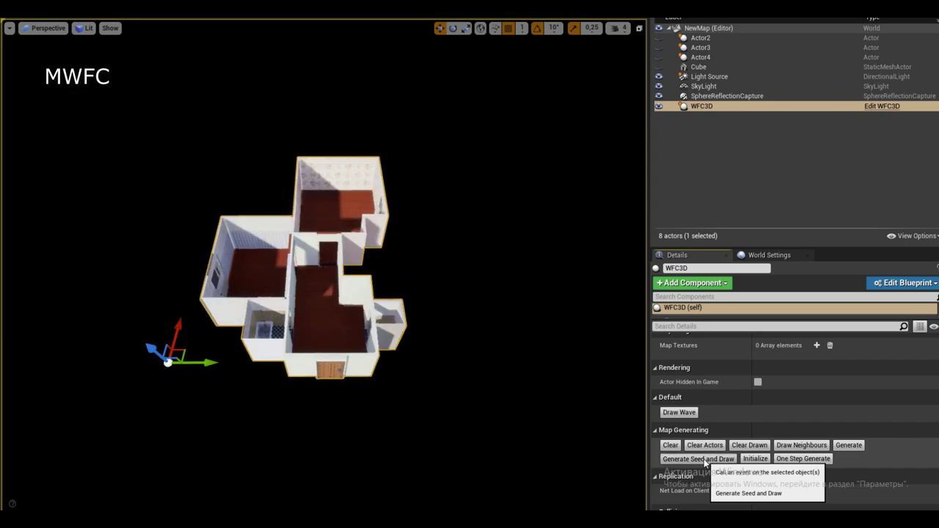
pyautogui.click(704, 460)
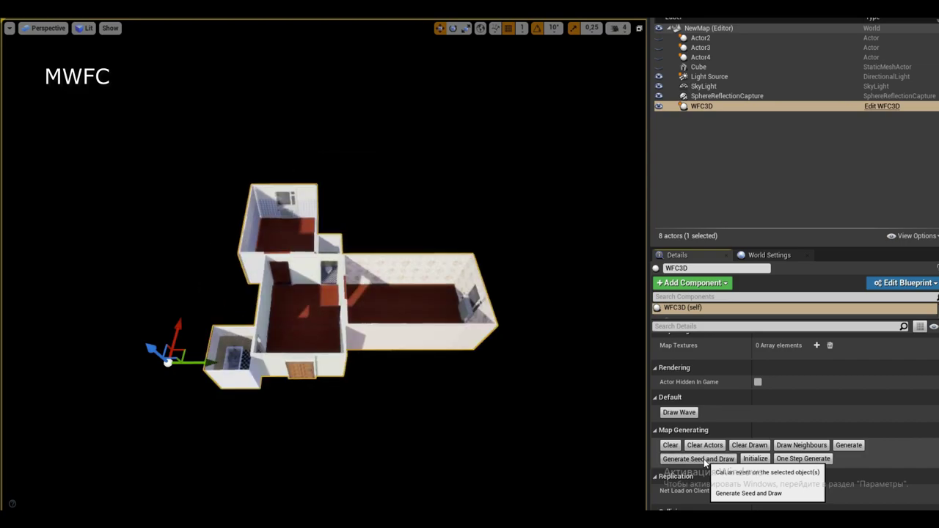
pyautogui.click(704, 460)
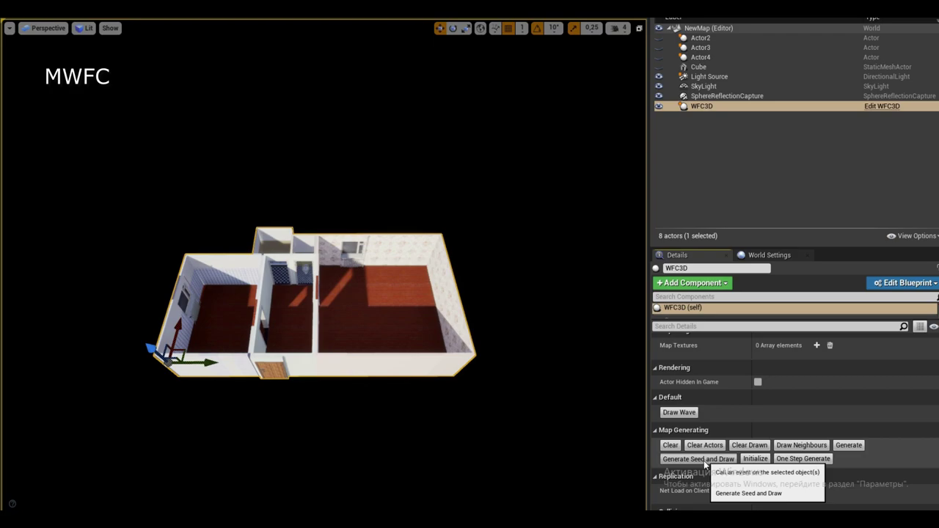
pyautogui.click(708, 461)
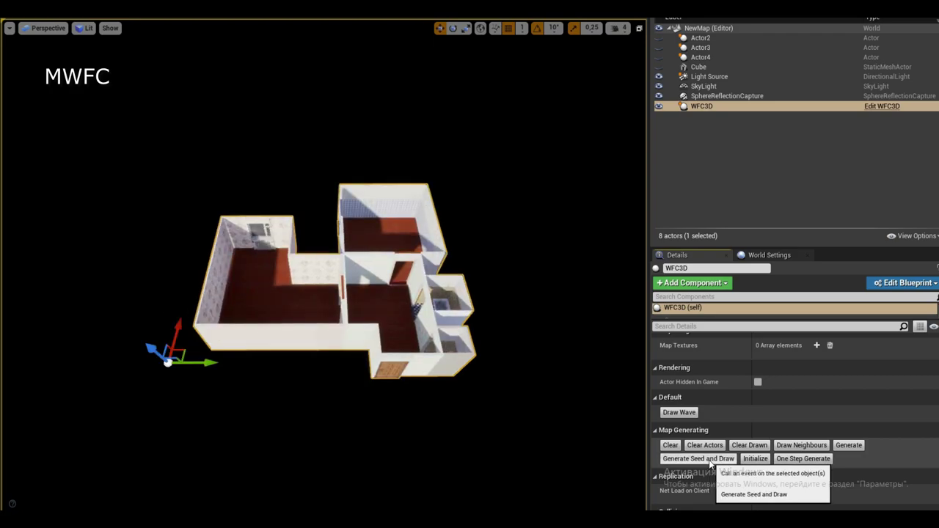
pyautogui.click(708, 460)
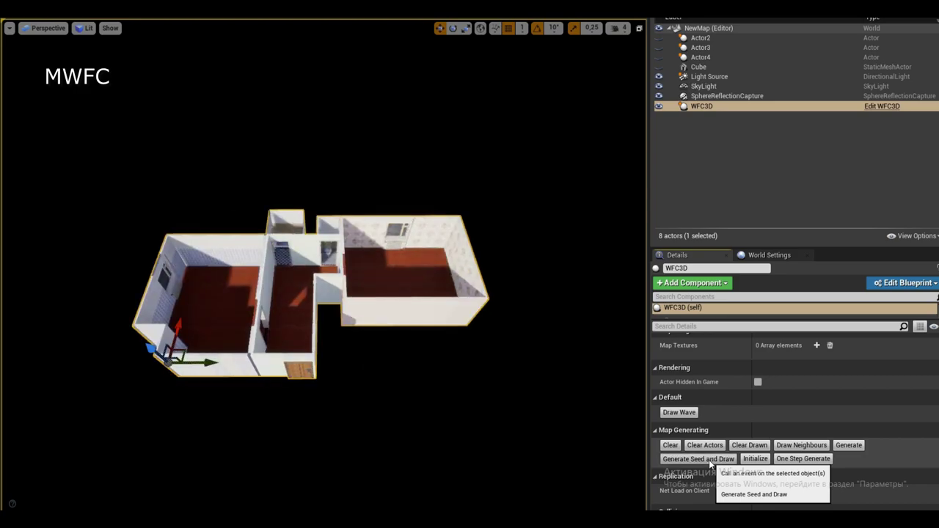
pyautogui.click(709, 460)
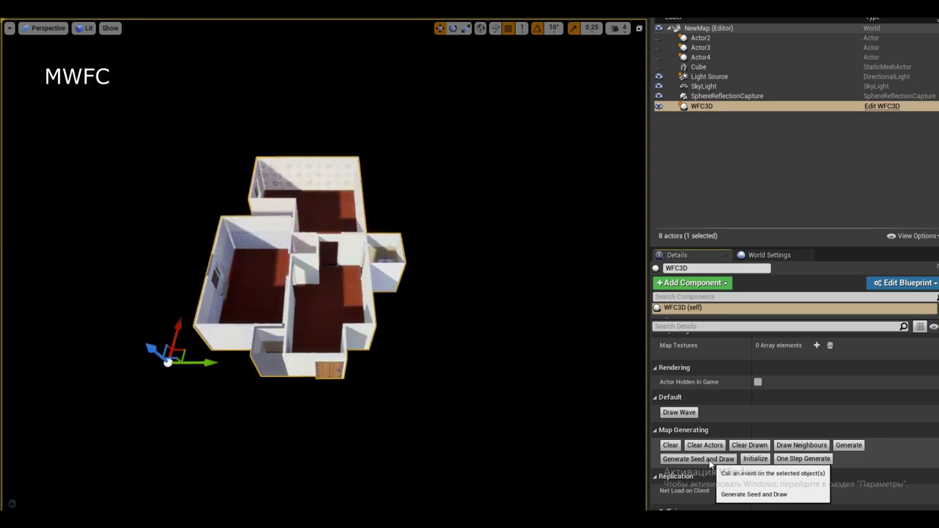
pyautogui.click(708, 459)
pyautogui.click(708, 460)
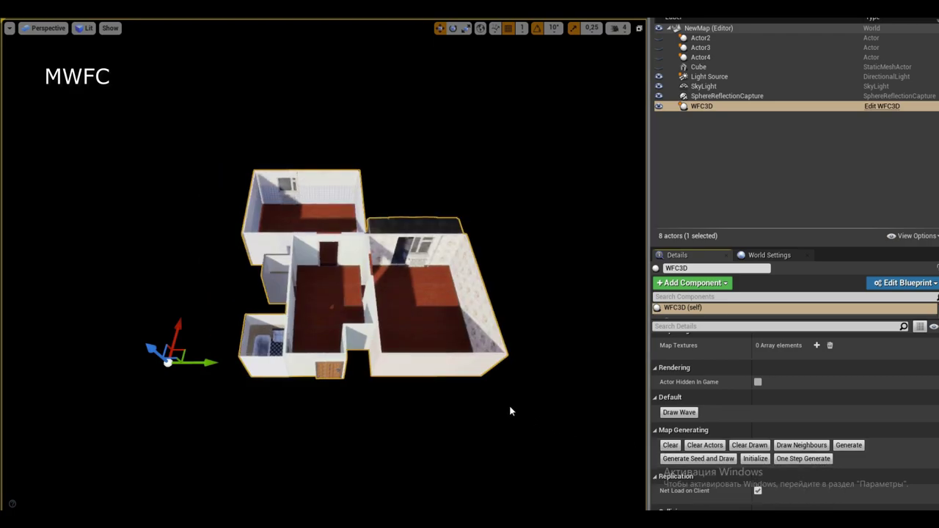
pyautogui.moveTo(509, 405)
pyautogui.mouseDown(button='right')
pyautogui.moveTo(469, 367)
pyautogui.moveTo(382, 330)
pyautogui.mouseUp(button='right')
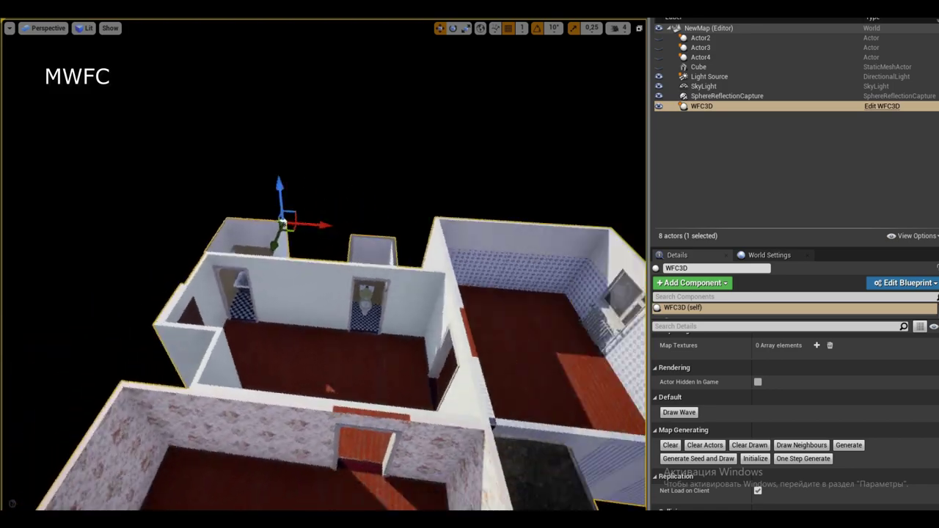